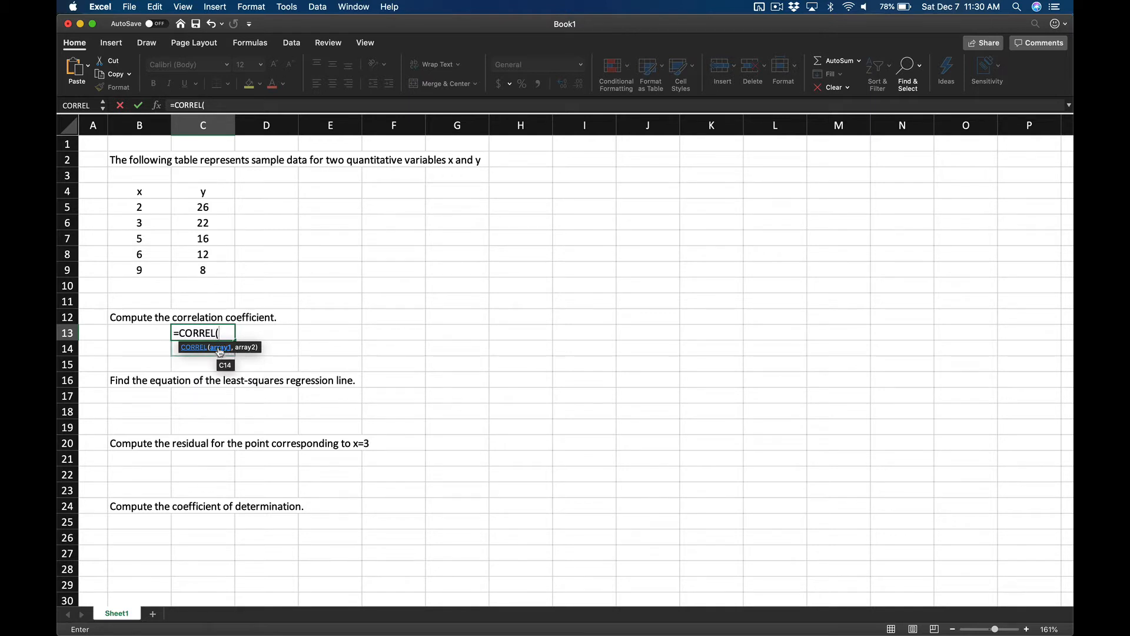
Step: Complete the CORREL formula in C13 with the x values B5:B9 and the y values C5:C9
left_click_drag(156, 210, 153, 270)
type(",")
left_click(203, 206)
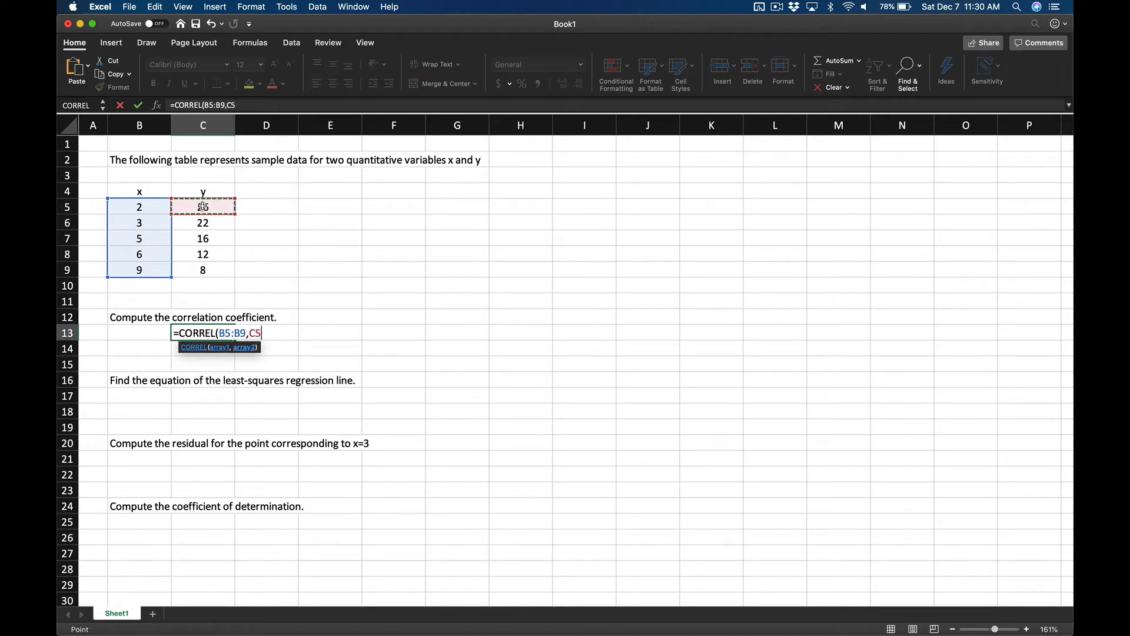
left_click_drag(203, 207, 210, 270)
key("Return")
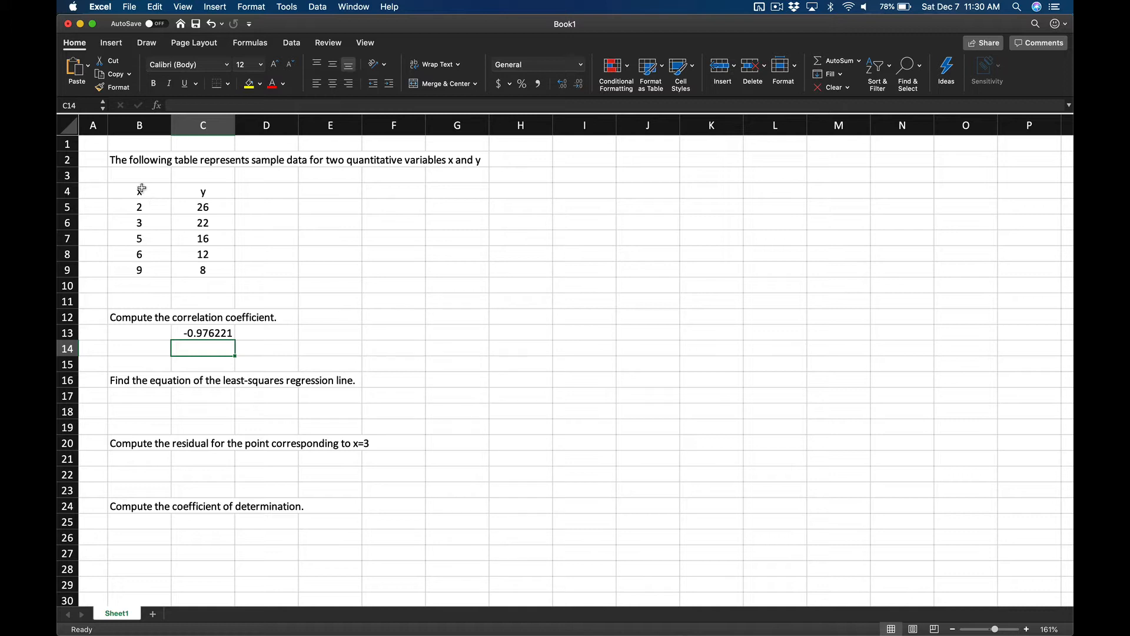
Step: Insert a markers-only scatter chart of the x and y table B4:C9 and place it beside the table near row 3
left_click_drag(139, 191, 194, 264)
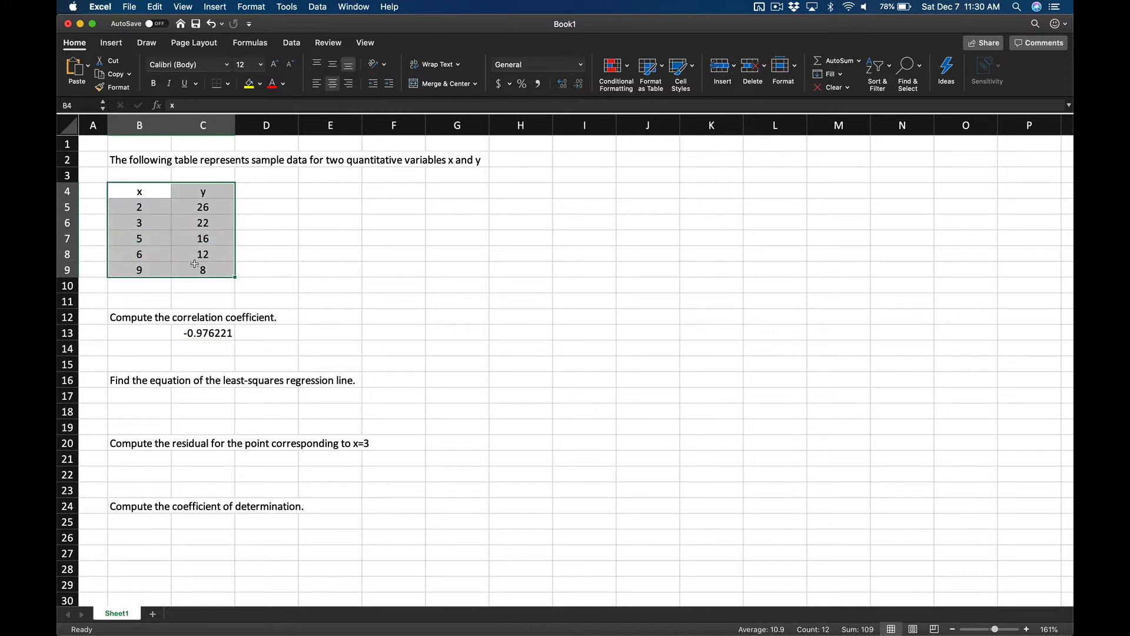
left_click(112, 43)
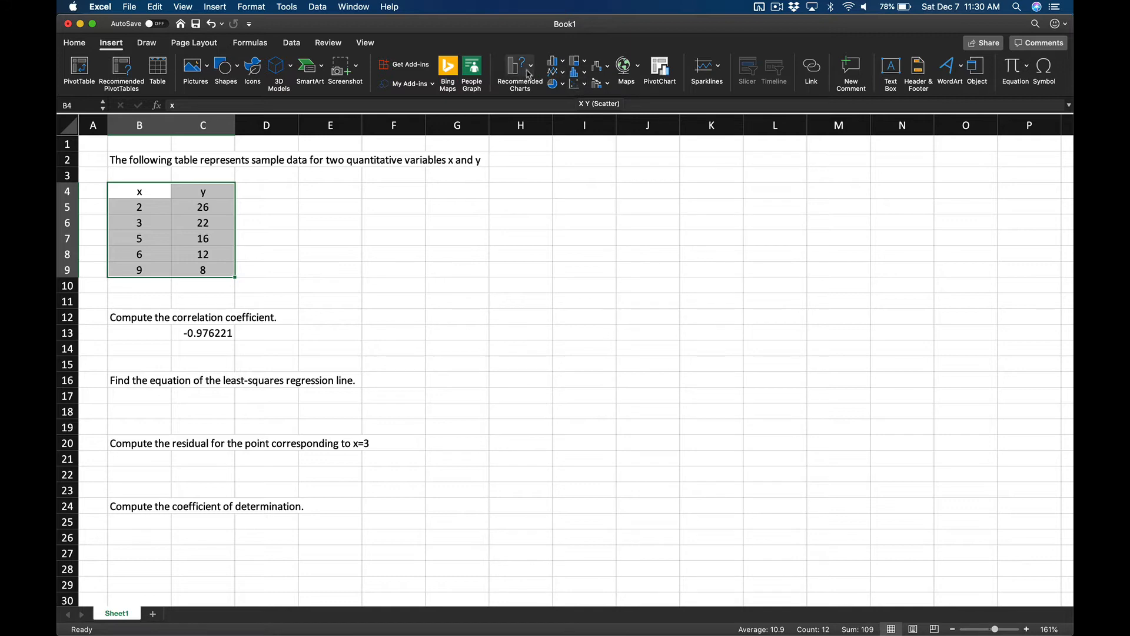
left_click(577, 83)
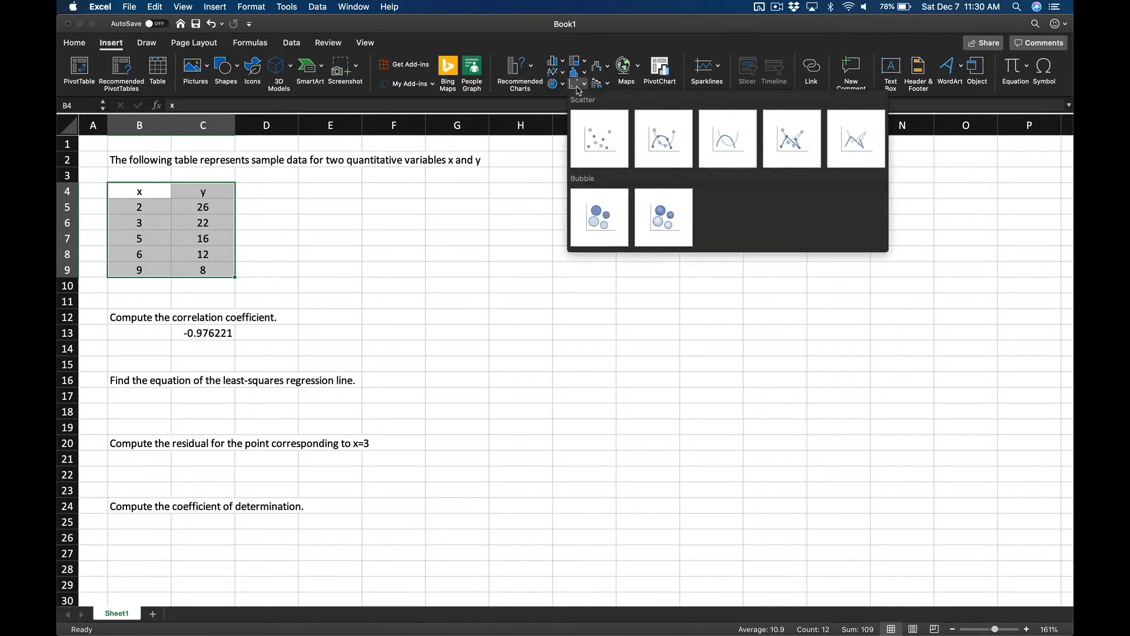
left_click(595, 144)
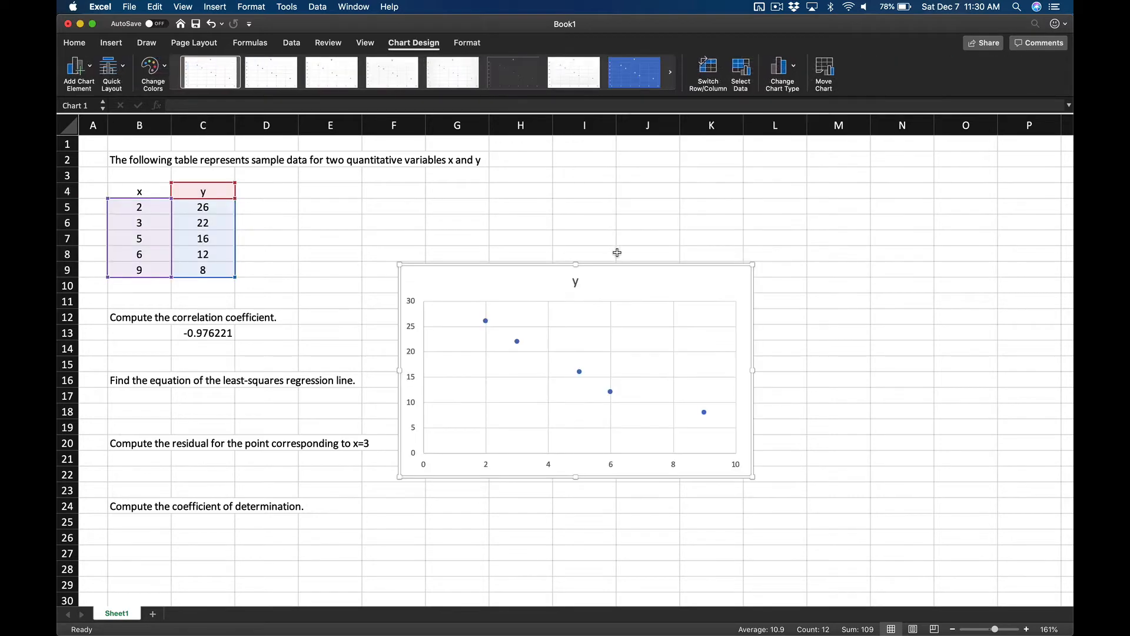
left_click_drag(624, 268, 641, 187)
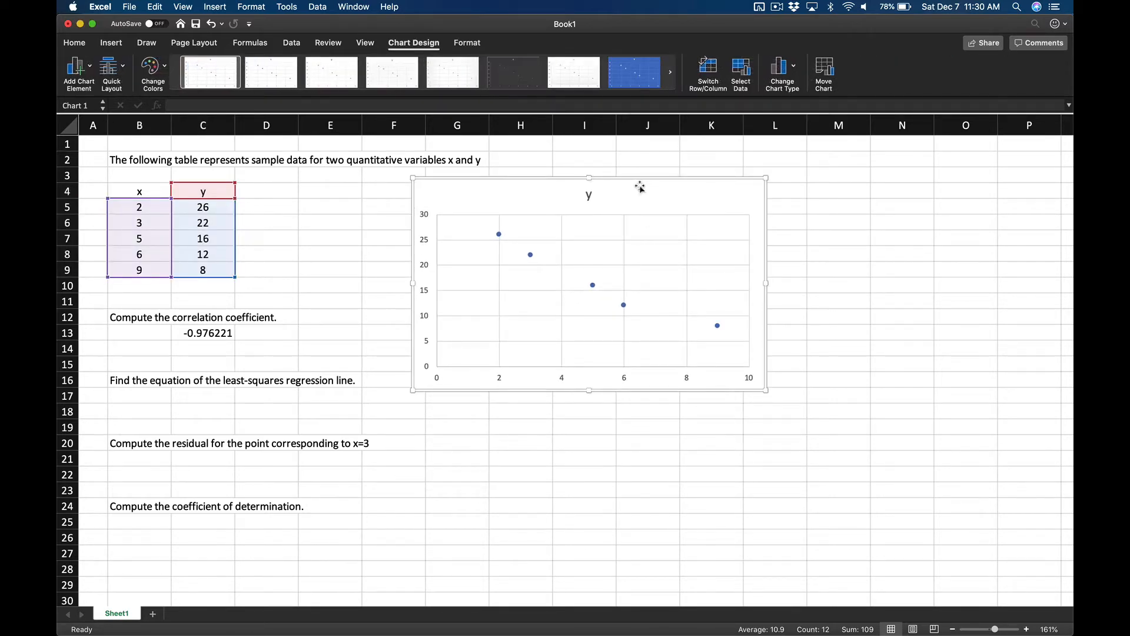
Step: Add a linear trendline to the scatter chart's data points and display its equation on the chart
left_click(531, 255)
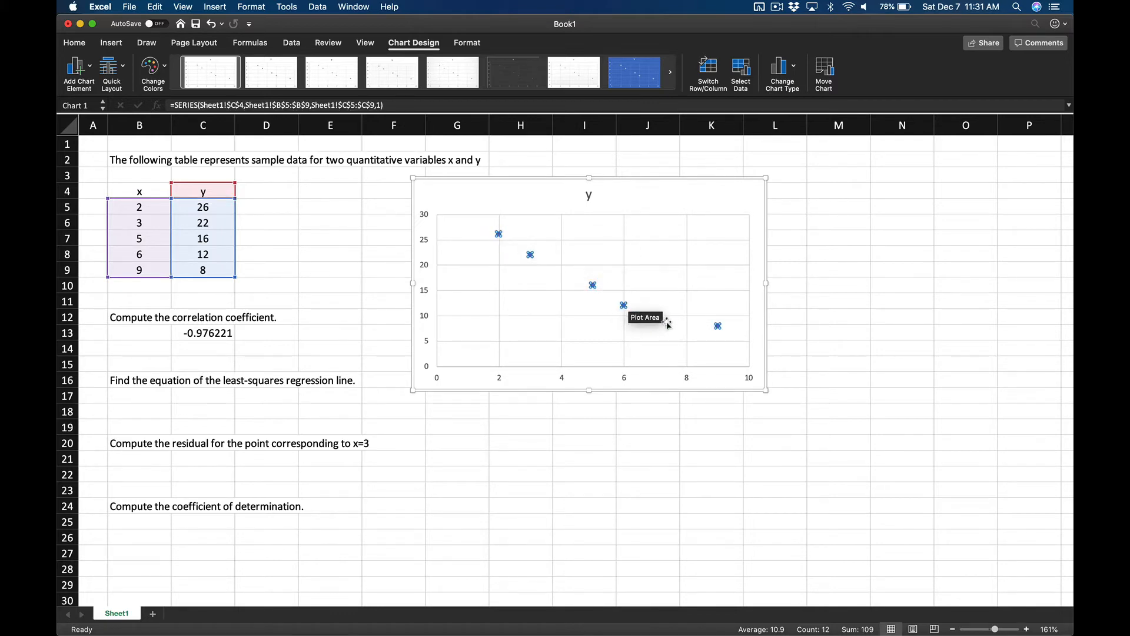
right_click(530, 255)
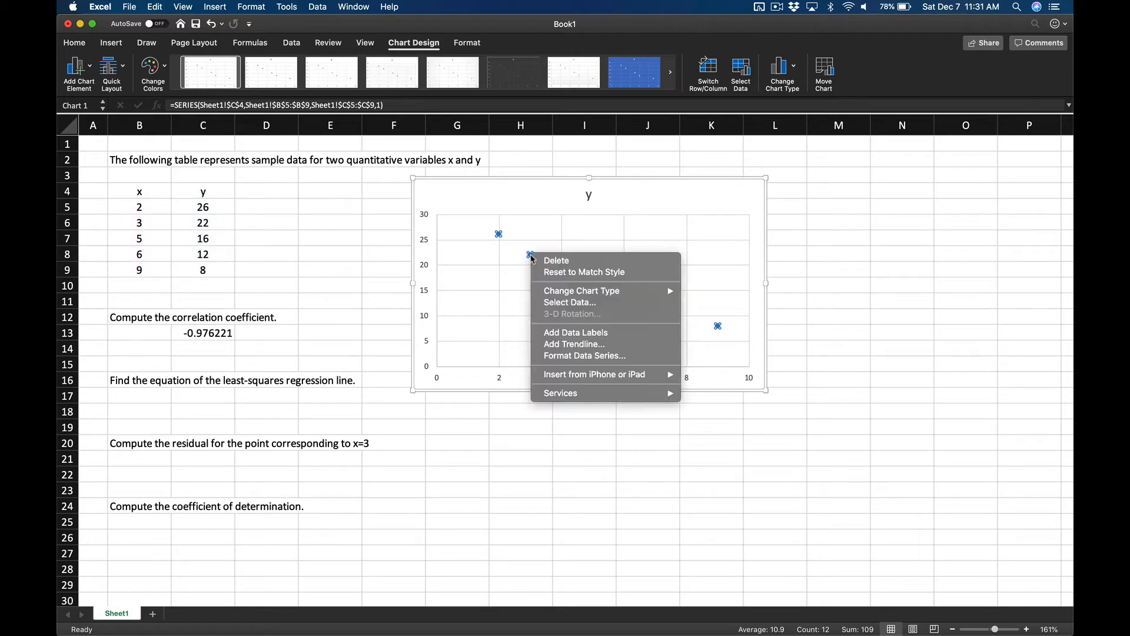
left_click(572, 345)
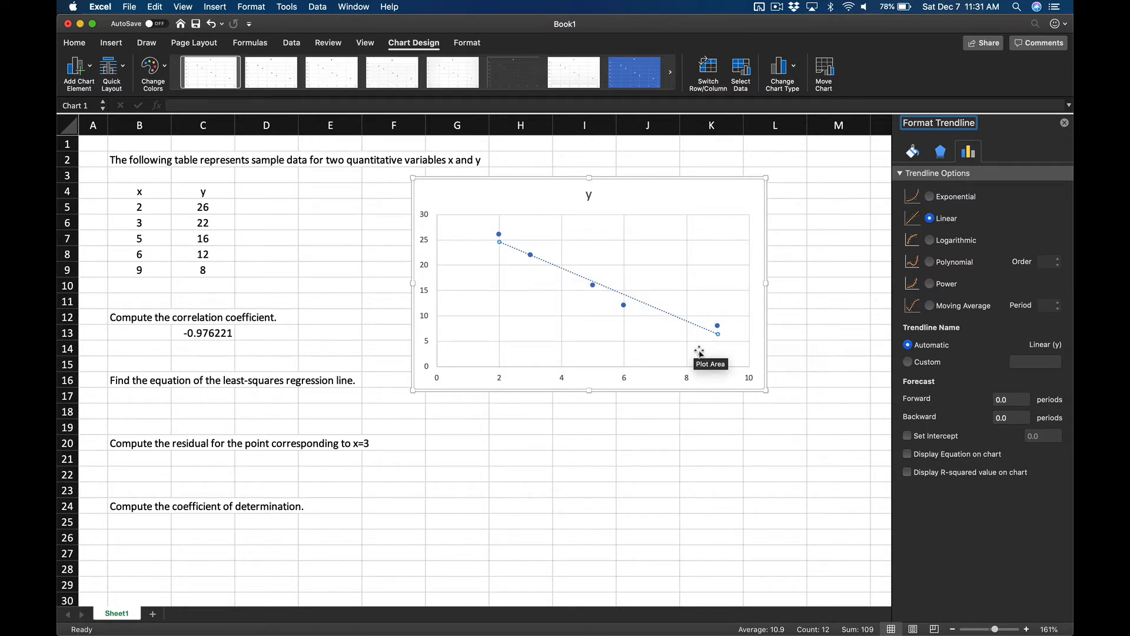
left_click(910, 457)
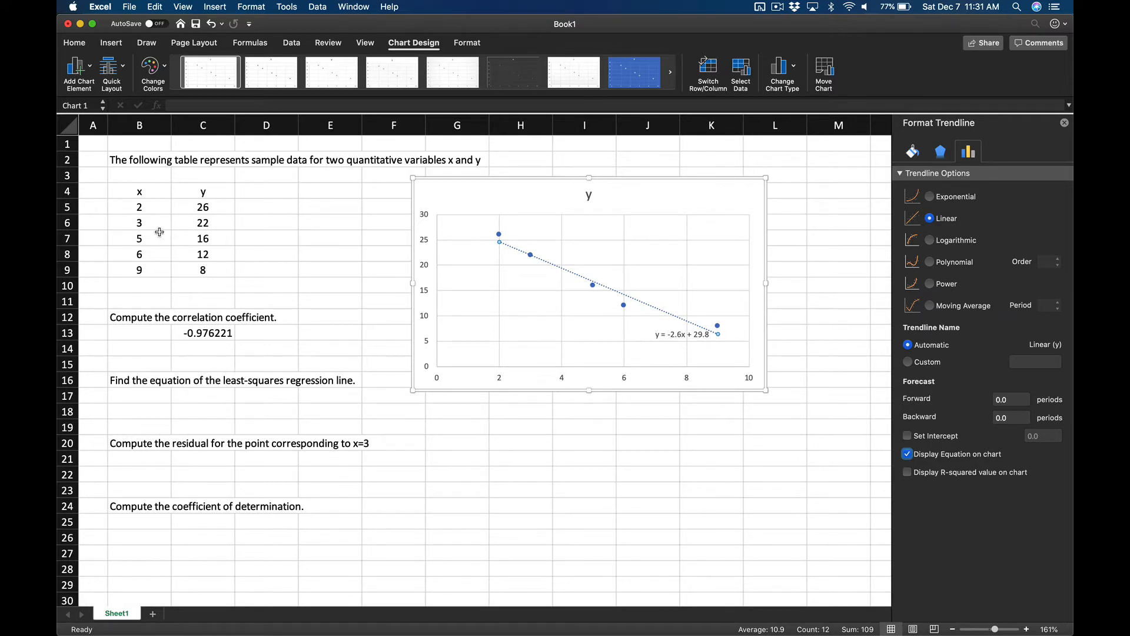
Step: Add the column headers "Predicted y" in D4 and "Residual" in E4
left_click(269, 194)
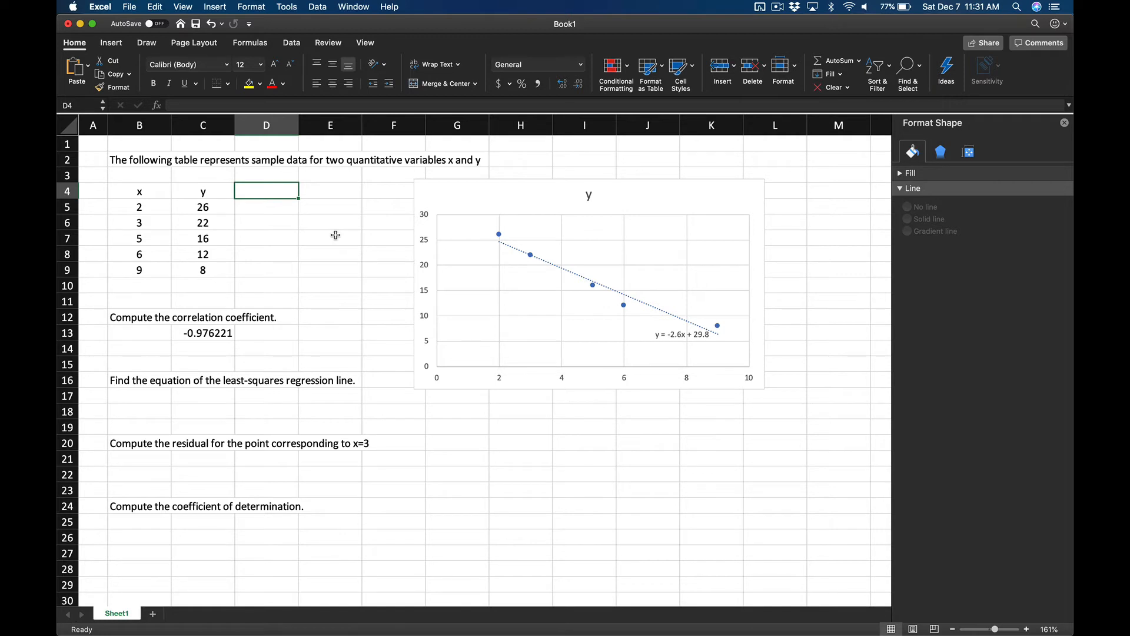
type("Predicted y")
key("Tab")
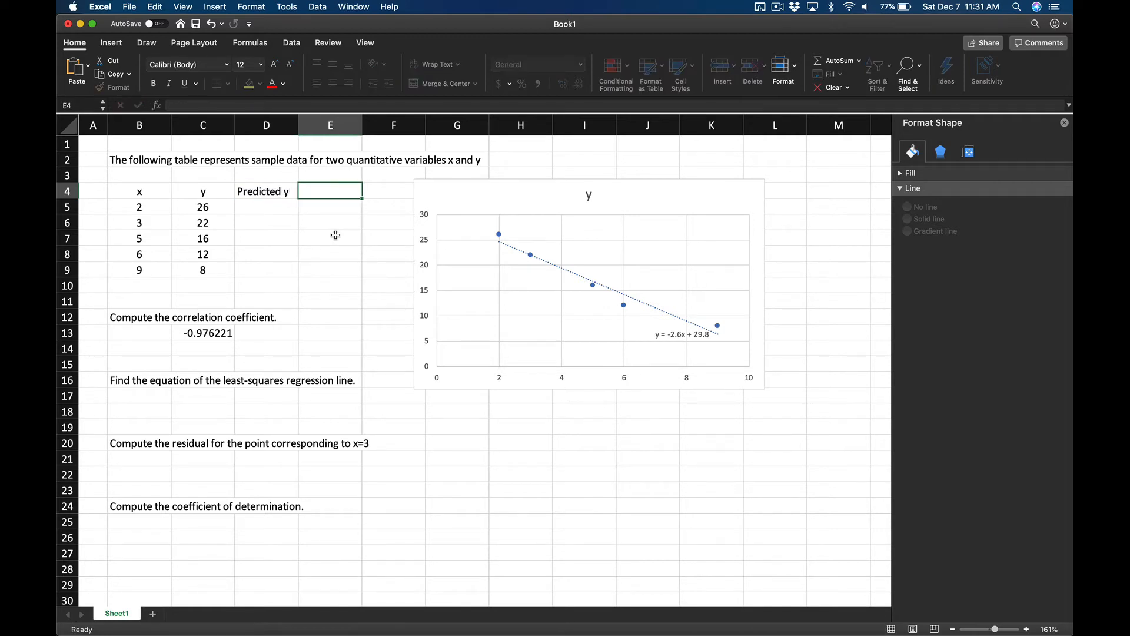
type("Residual")
key("Return")
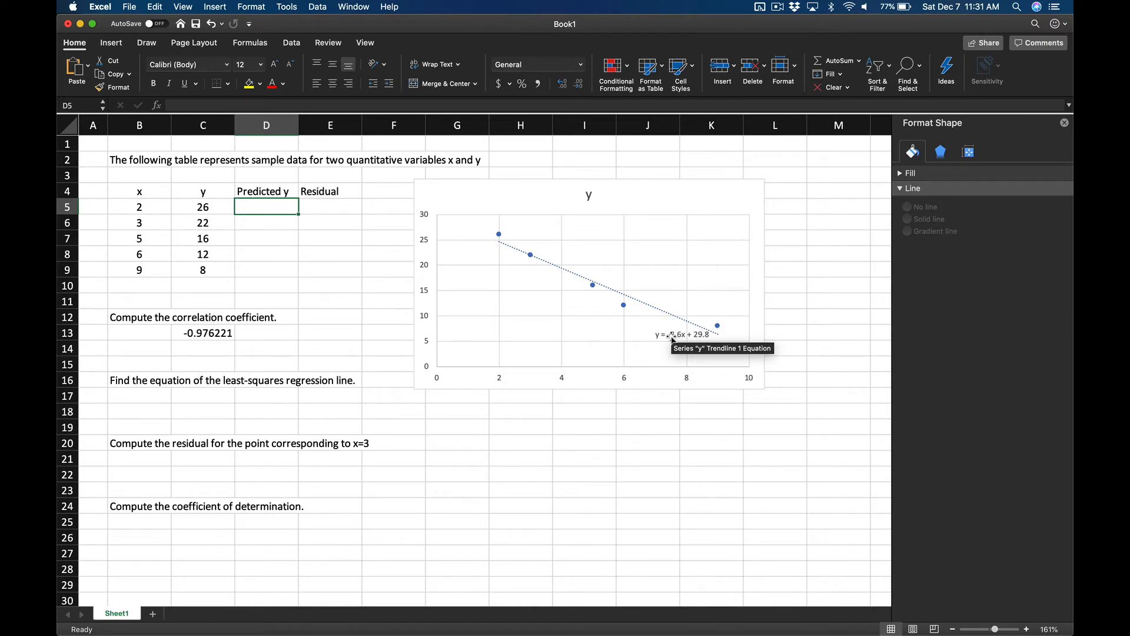
Step: Calculate the predicted y values with =-2.6*B5+29.8 in D5 and fill the formula down to D9
double_click(271, 207)
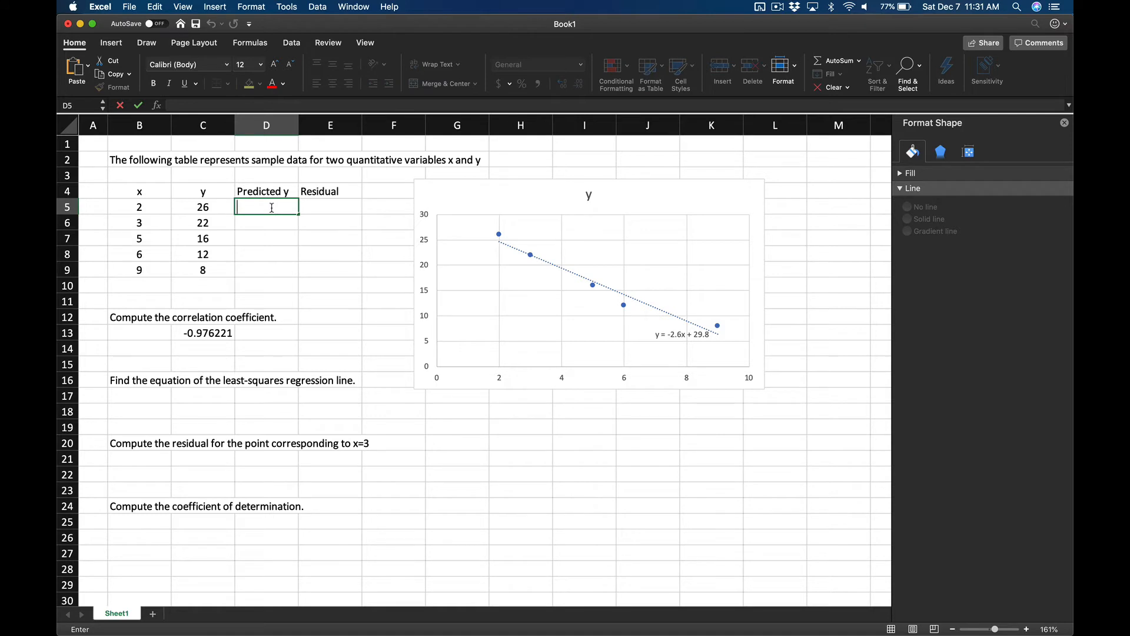
type("=-2.6*")
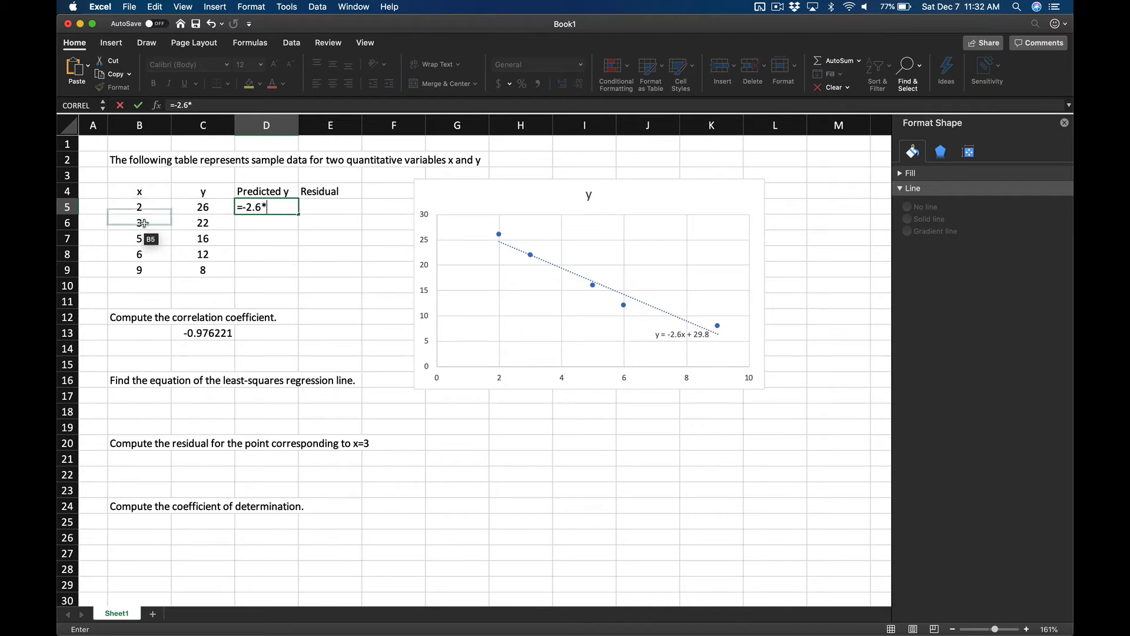
left_click(143, 208)
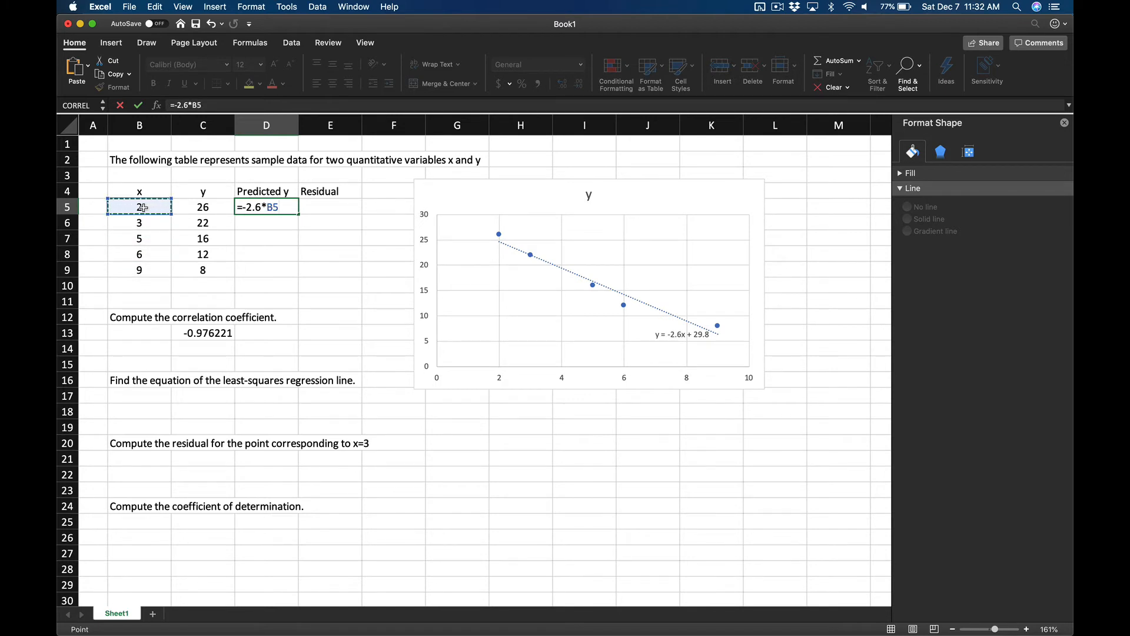
type("+29.8")
key("Return")
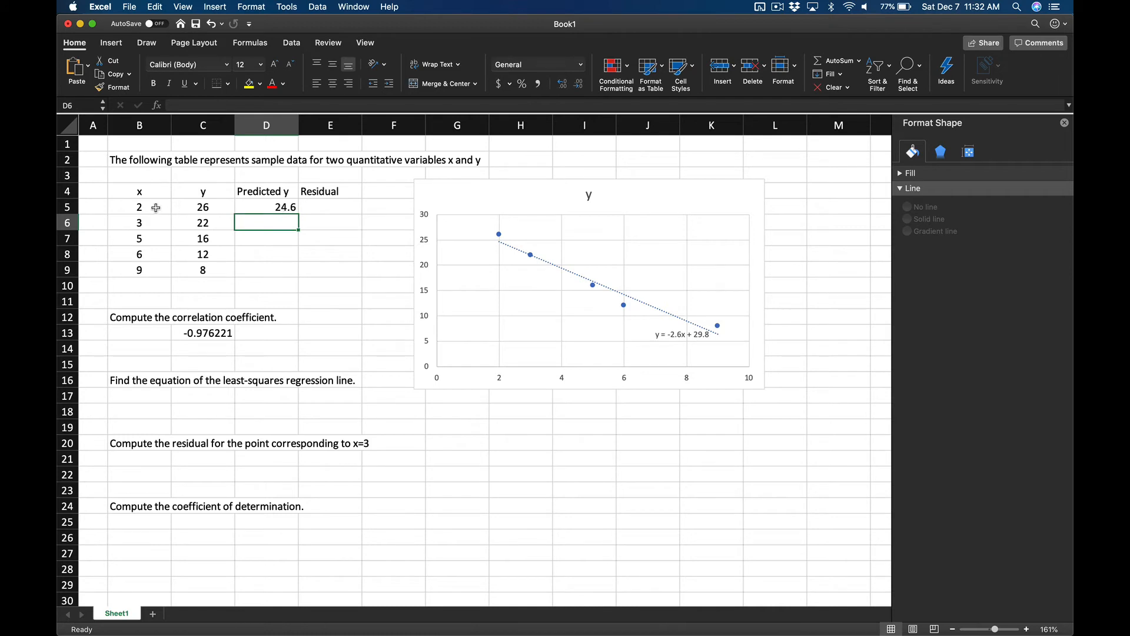
left_click(290, 212)
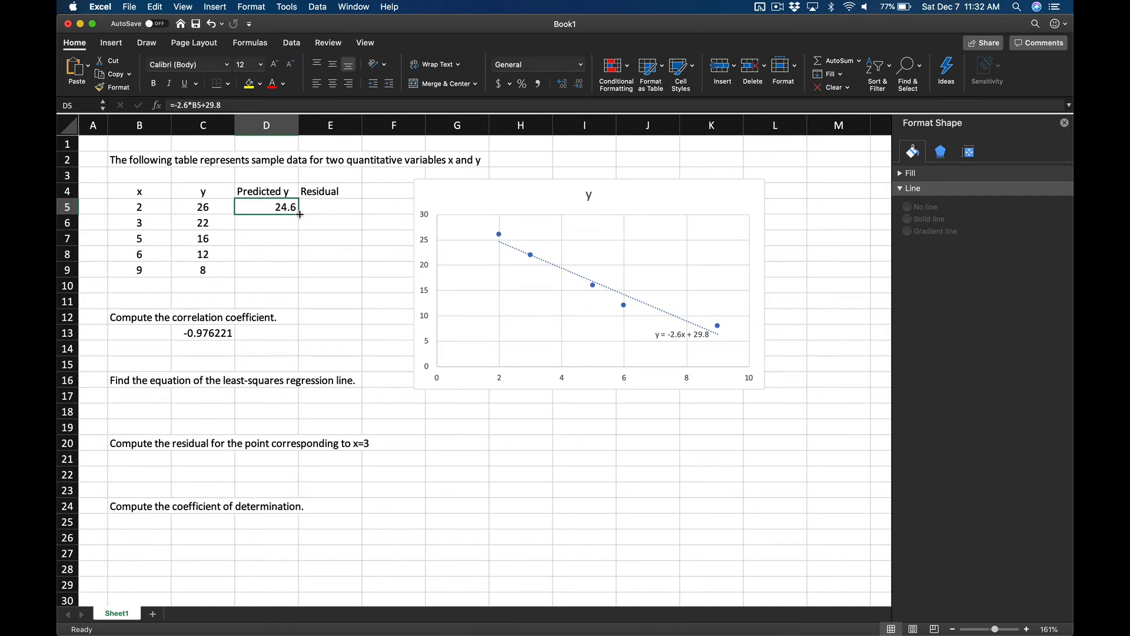
left_click_drag(299, 214, 295, 279)
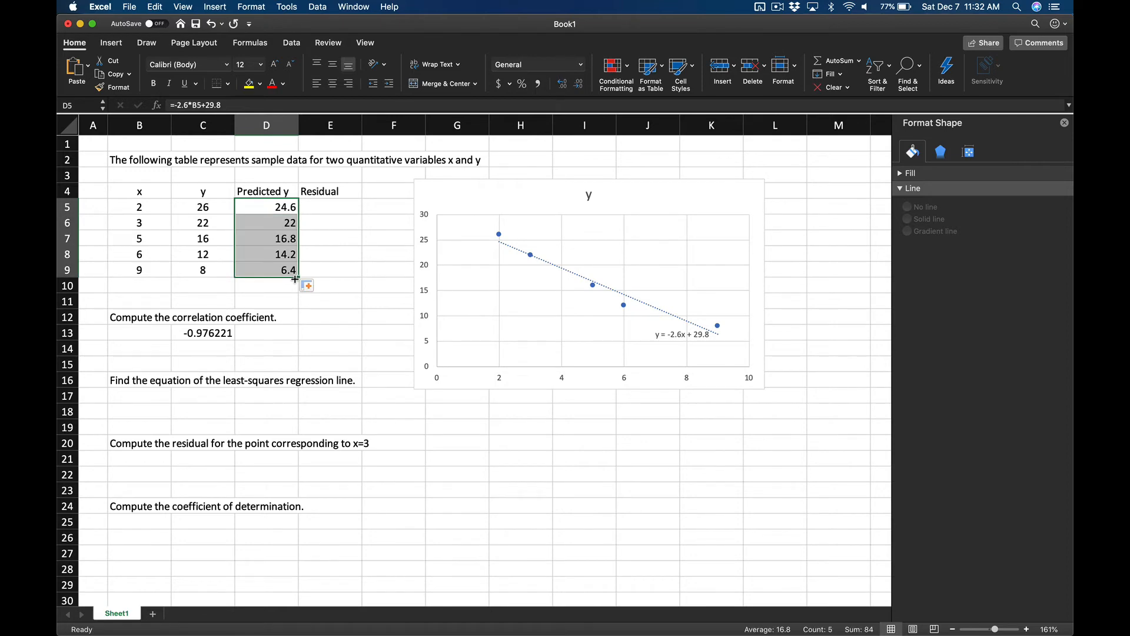
Step: Calculate the residuals with =C5-D5 in E5 and fill the formula down to E9
left_click(328, 206)
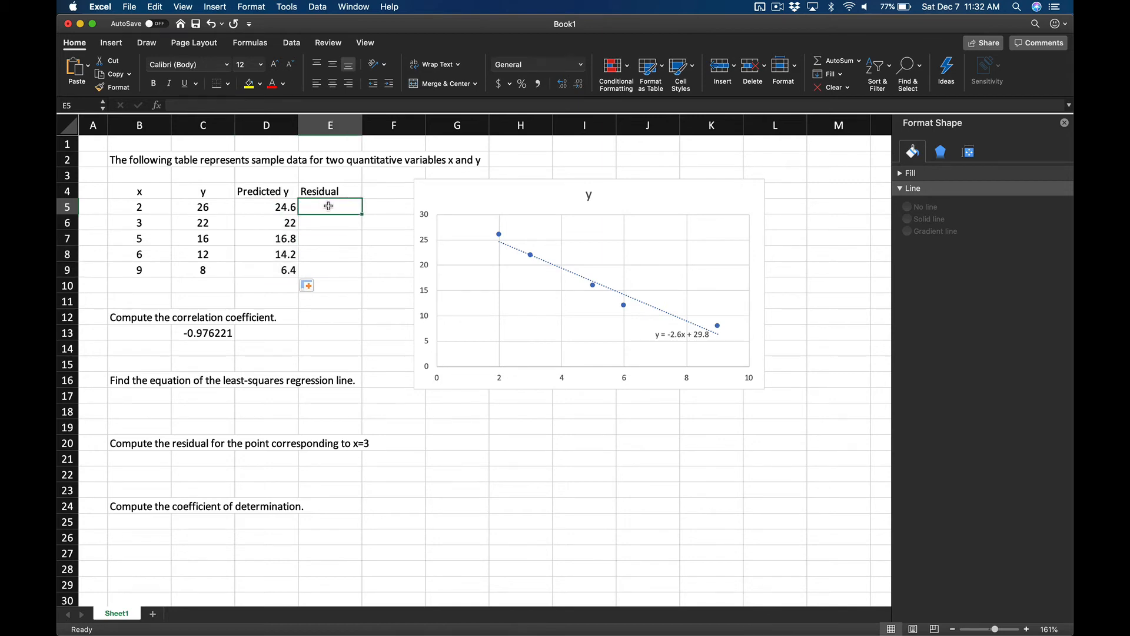
type("=")
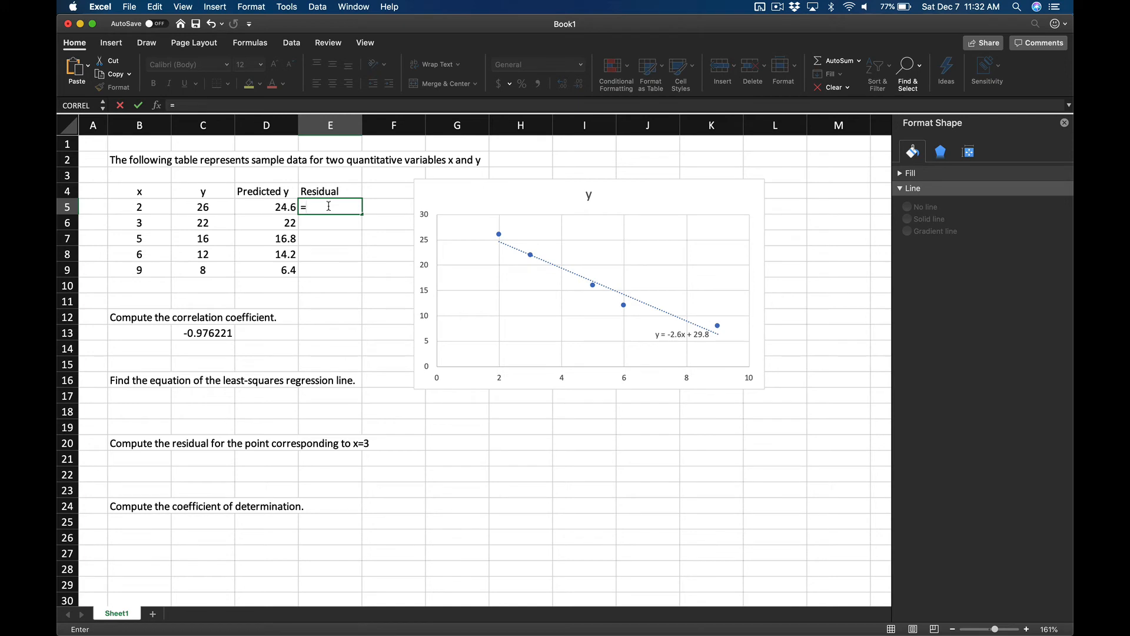
left_click(205, 207)
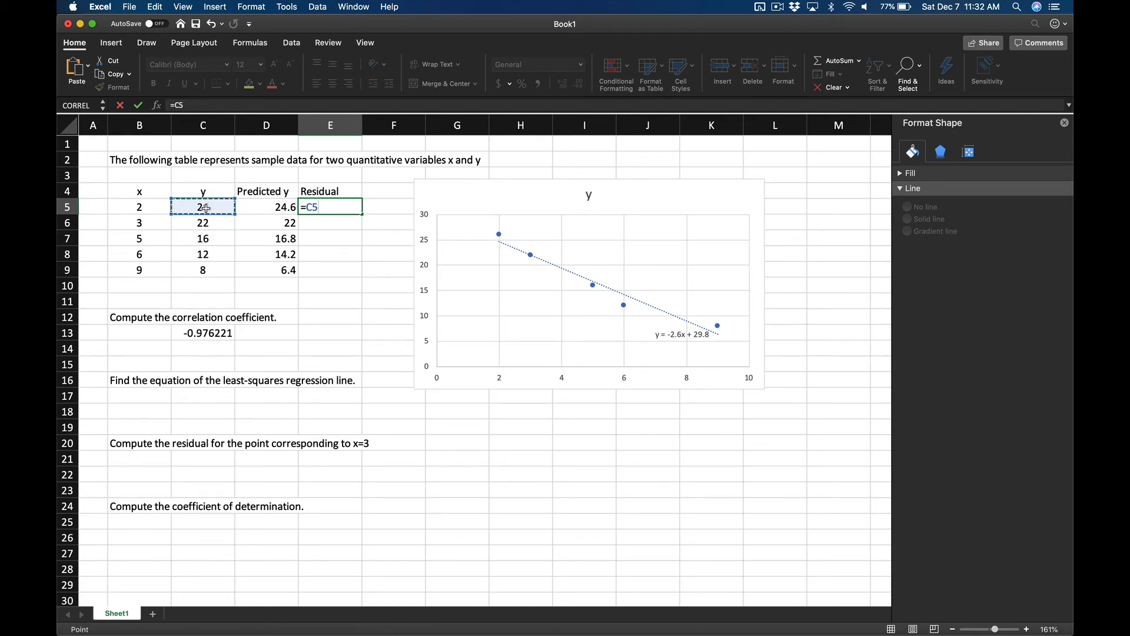
type("-")
left_click(246, 208)
key("Return")
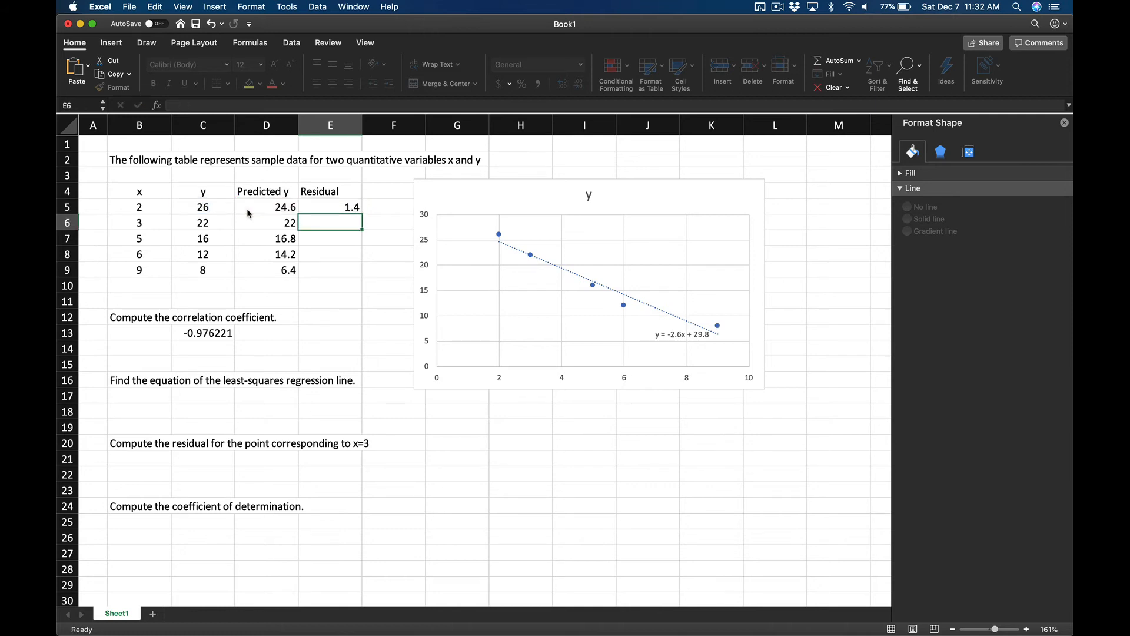
left_click(353, 207)
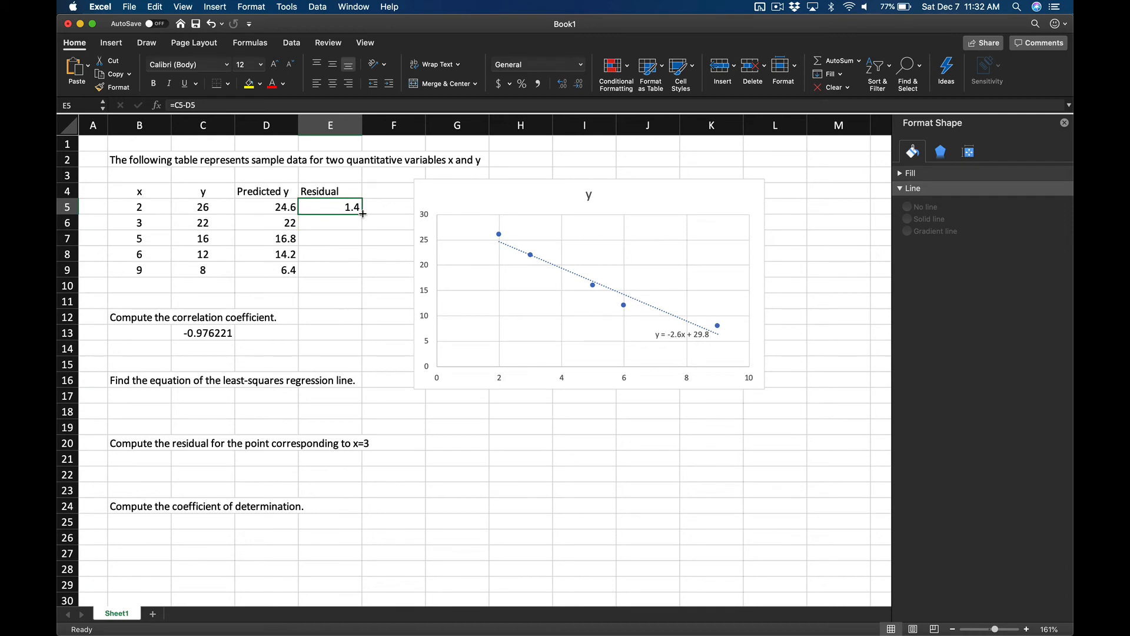
left_click_drag(362, 214, 361, 276)
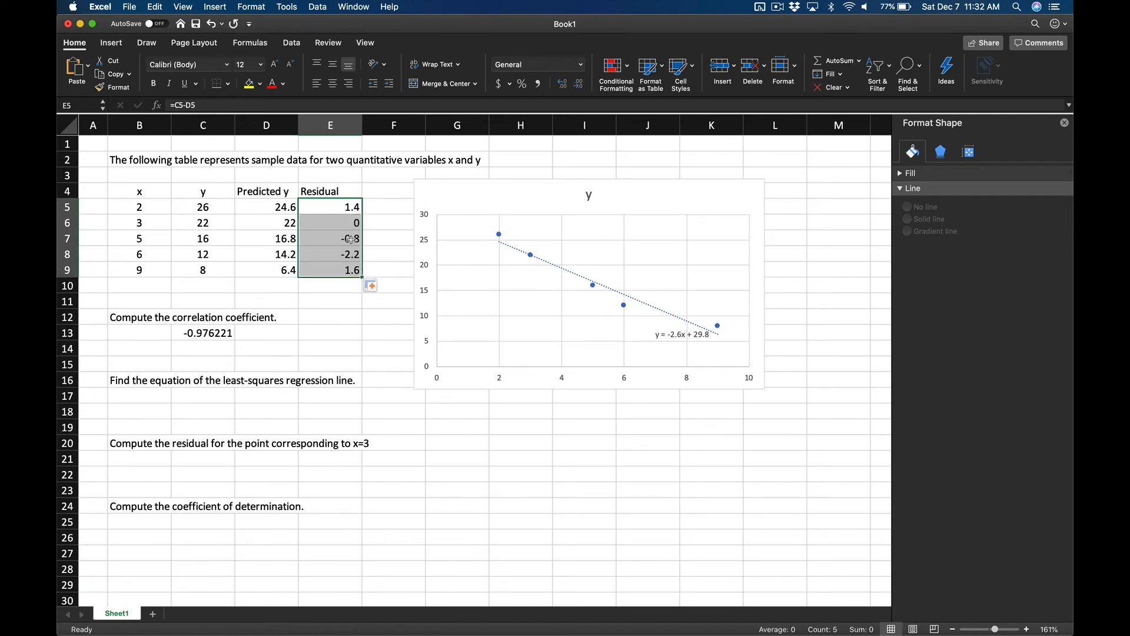
Step: Enter 0 in C21 as the residual for the point corresponding to x=3
left_click(203, 457)
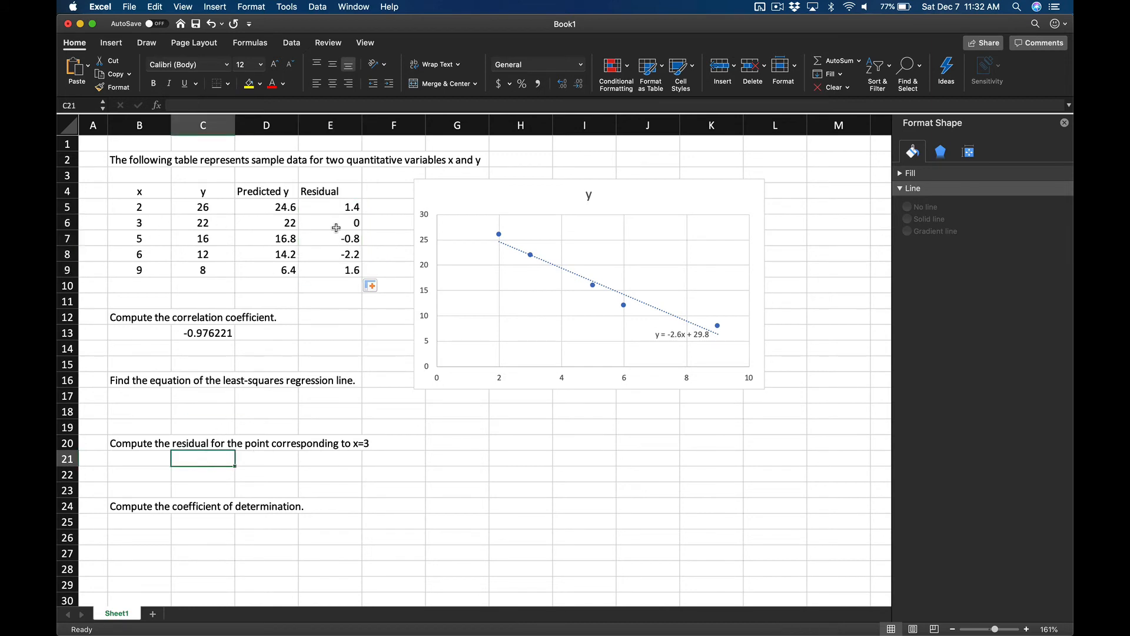
type("0")
key("Return")
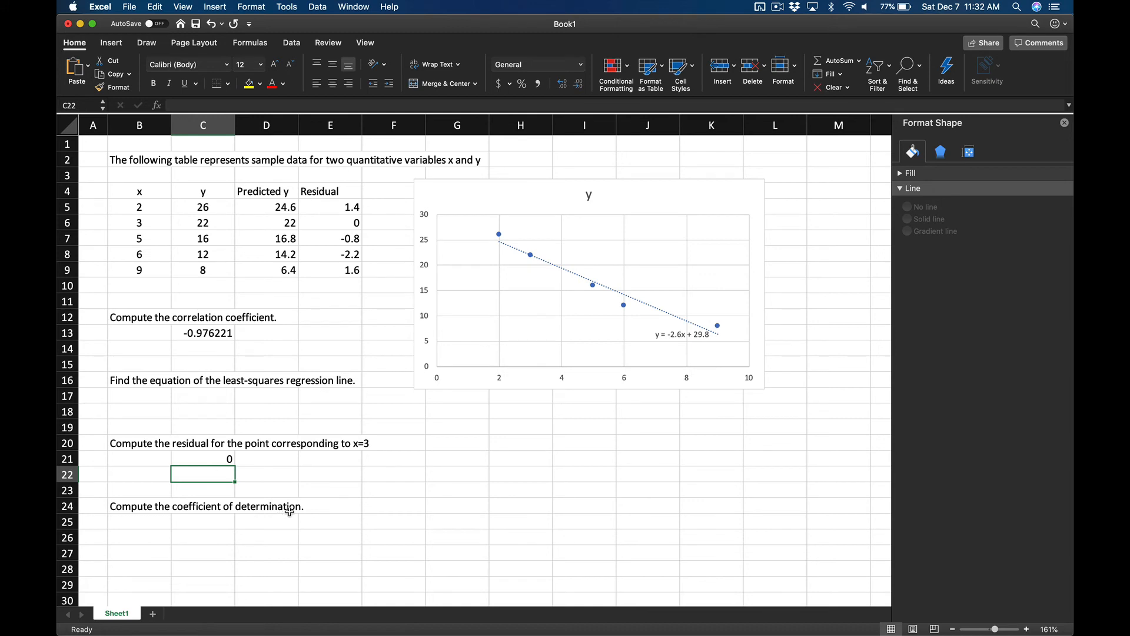
Step: Compute the coefficient of determination in C26 by squaring the correlation coefficient with =C13^2
left_click(218, 538)
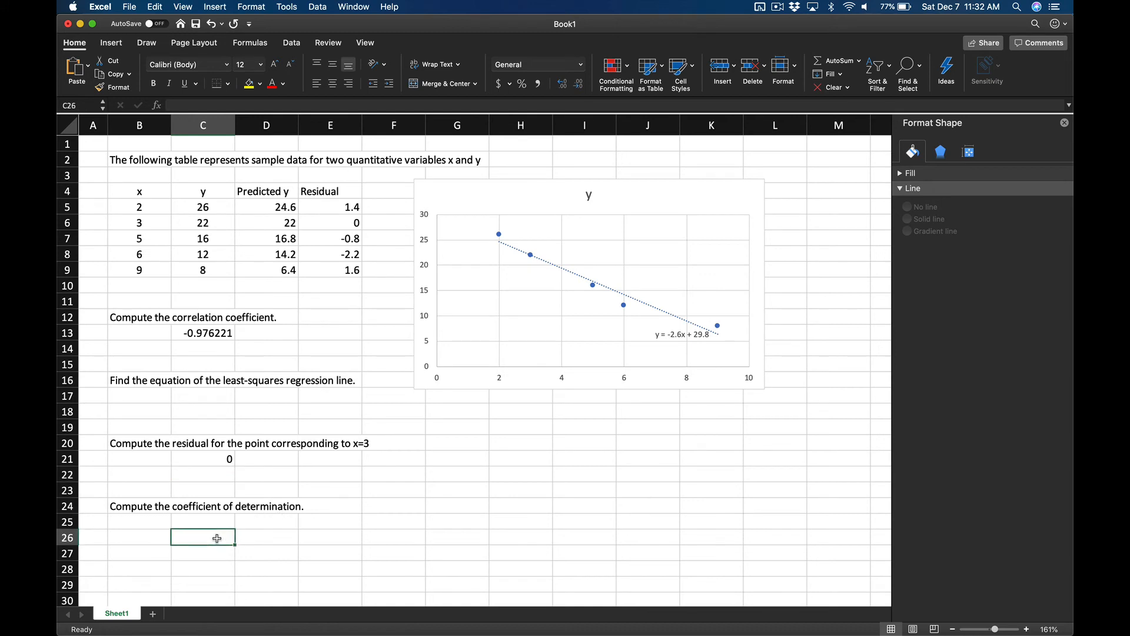
type("=")
left_click(210, 331)
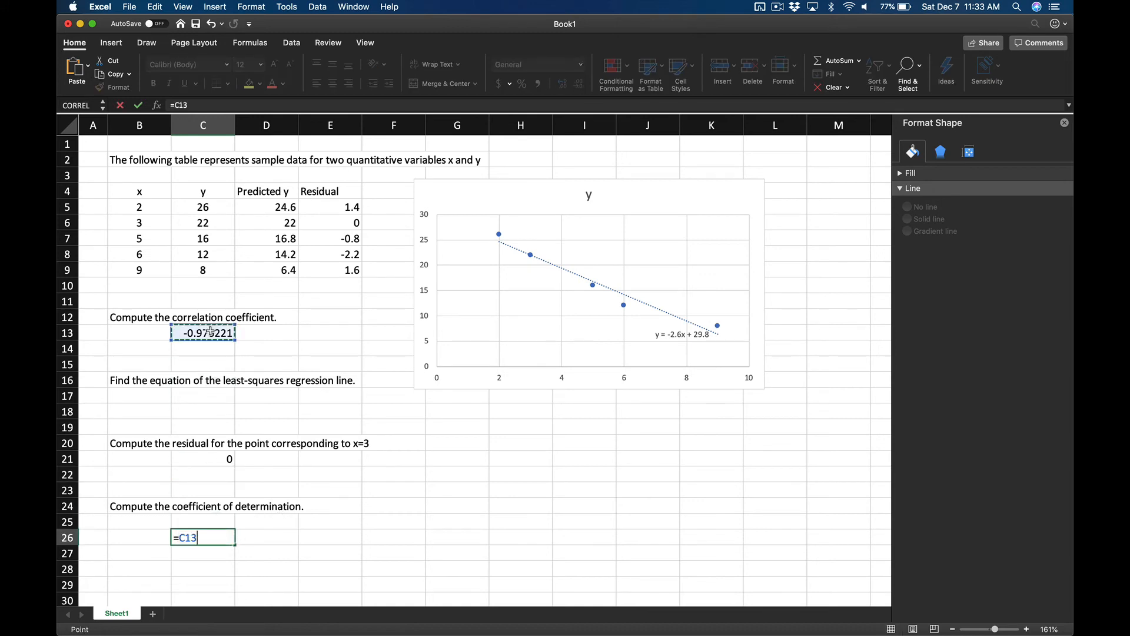
type("^2")
key("Return")
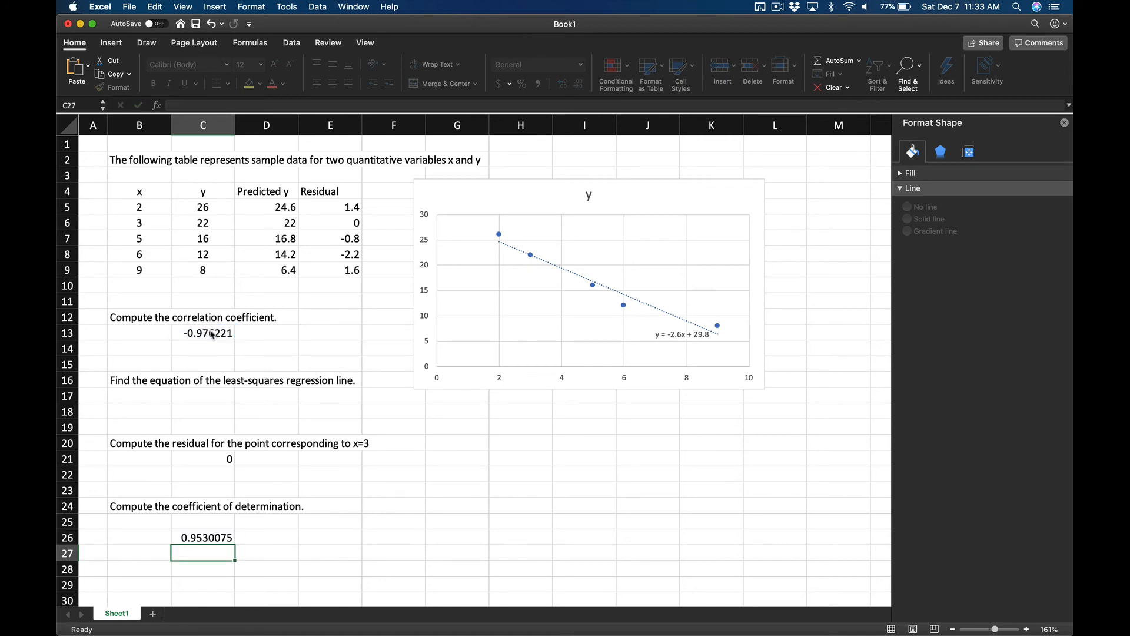
Step: Display the R-squared value for the linear trendline on the scatter chart
left_click(306, 537)
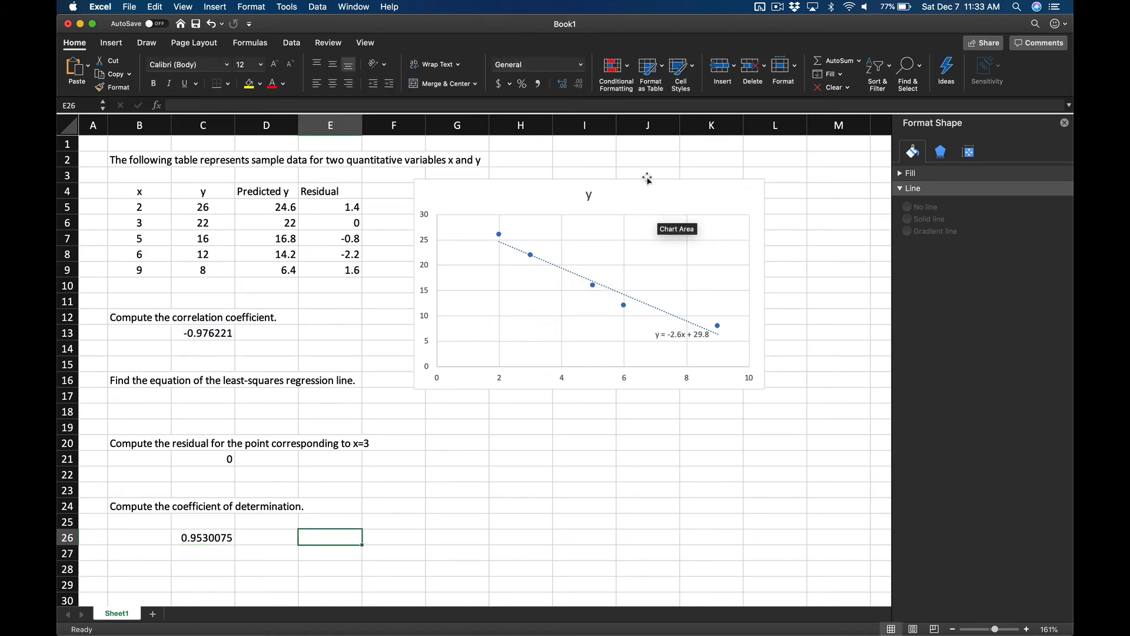
left_click(663, 210)
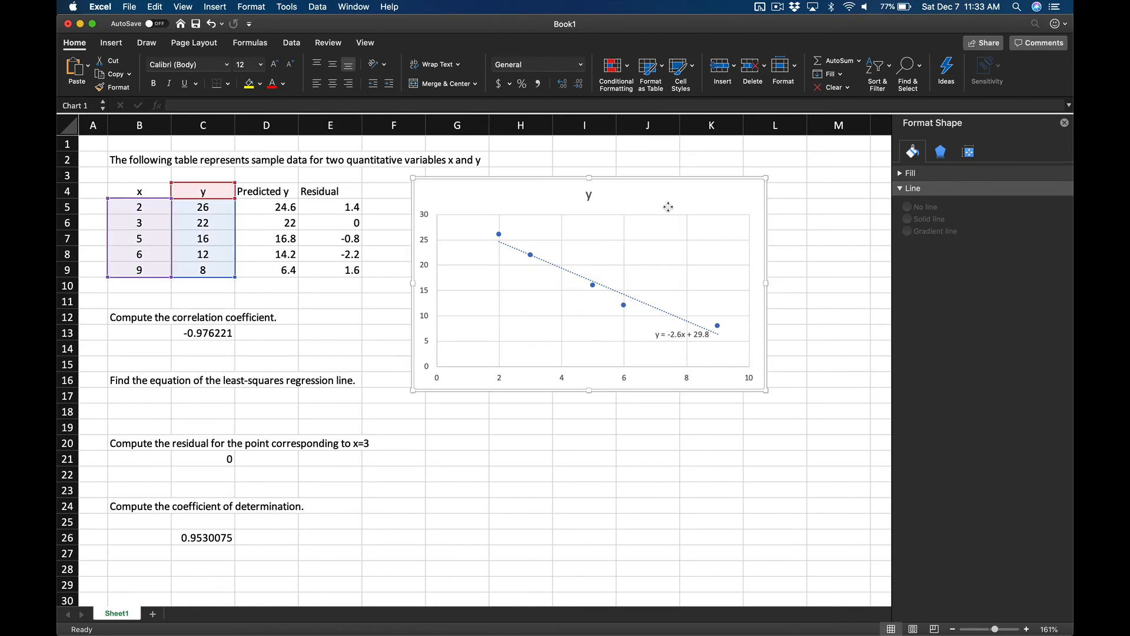
left_click(580, 279)
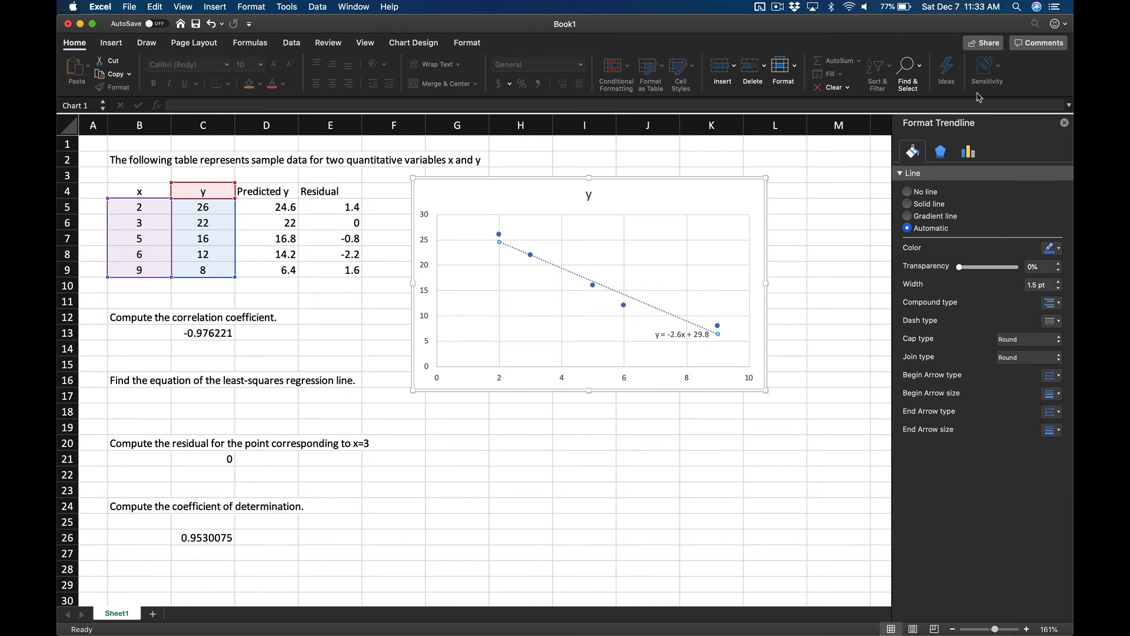
left_click(968, 154)
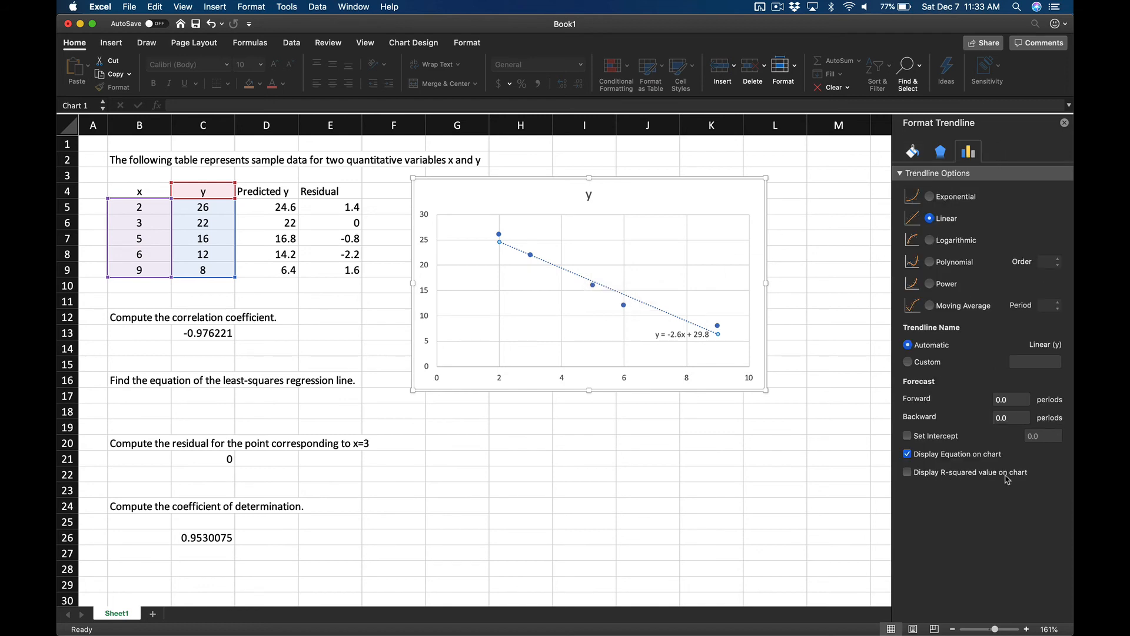
left_click(966, 479)
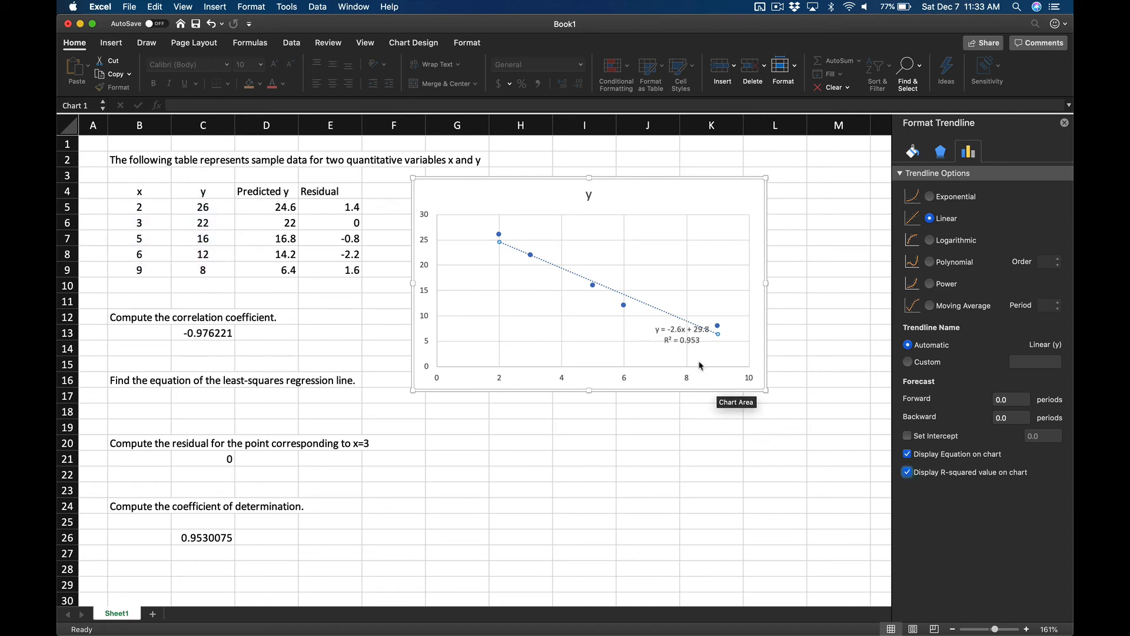
Step: Format the trendline equation and R-squared label in the Number category with 10 decimal places
left_click(682, 336)
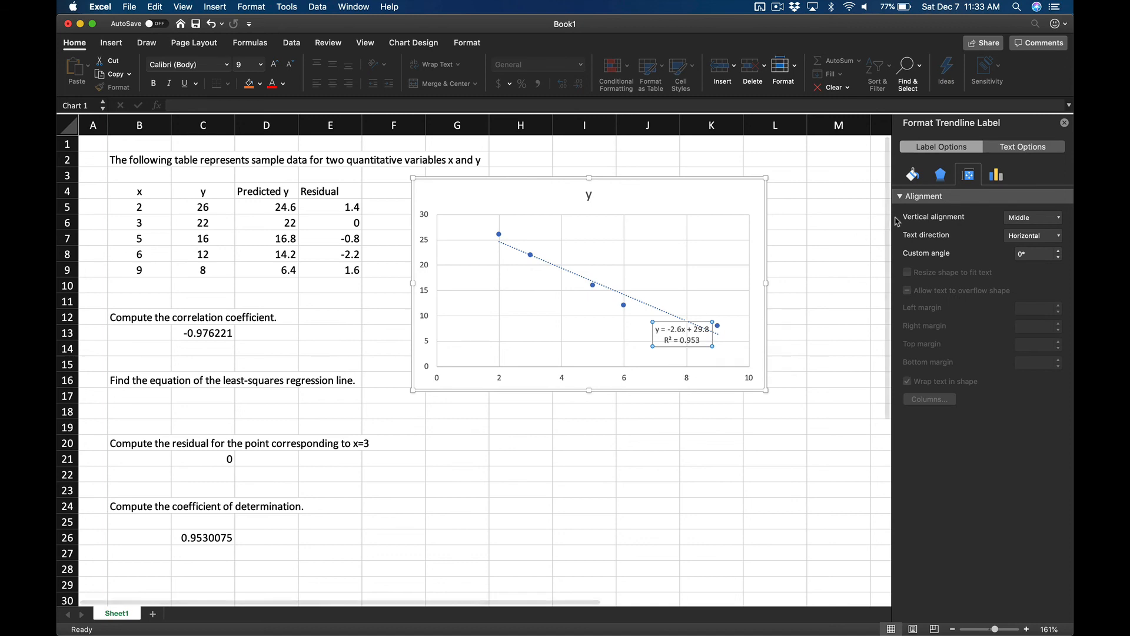
left_click(996, 178)
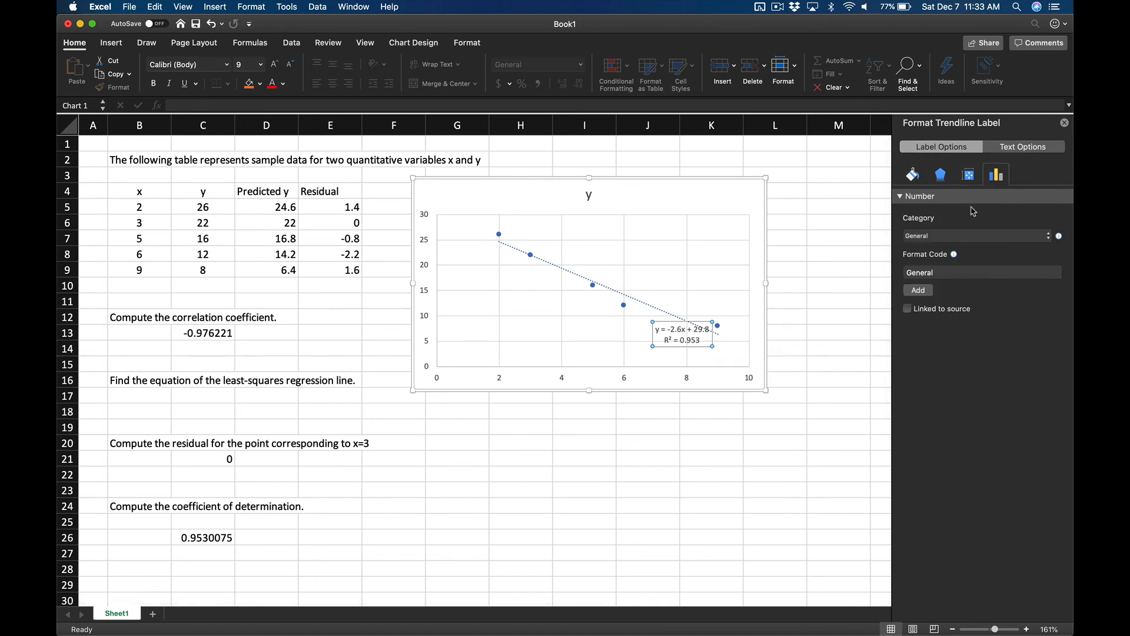
left_click(950, 236)
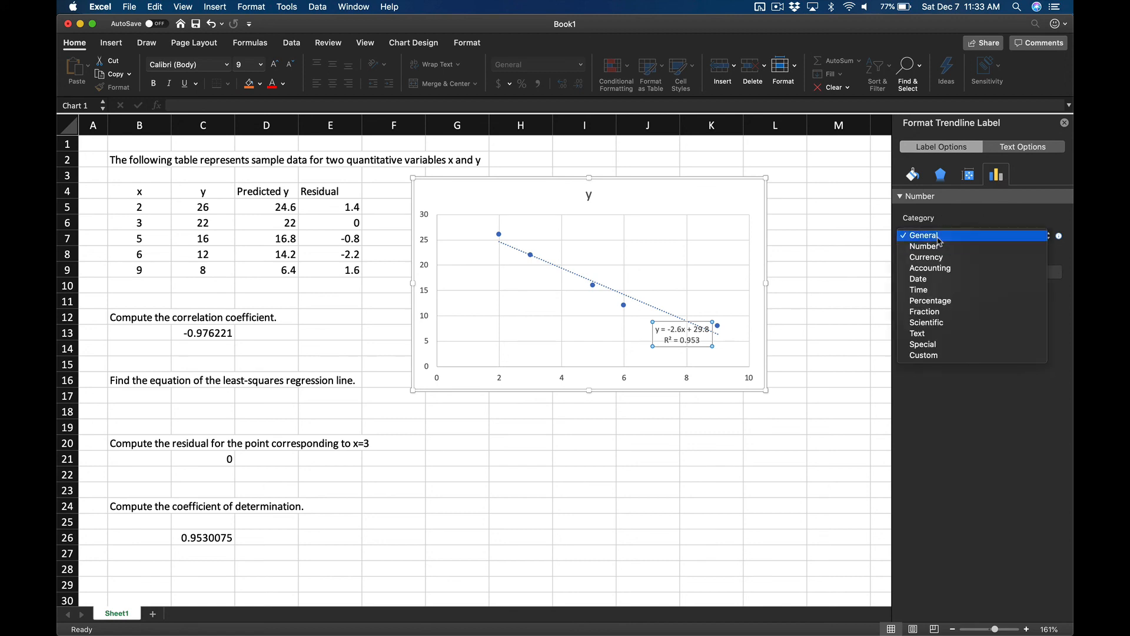
left_click(937, 250)
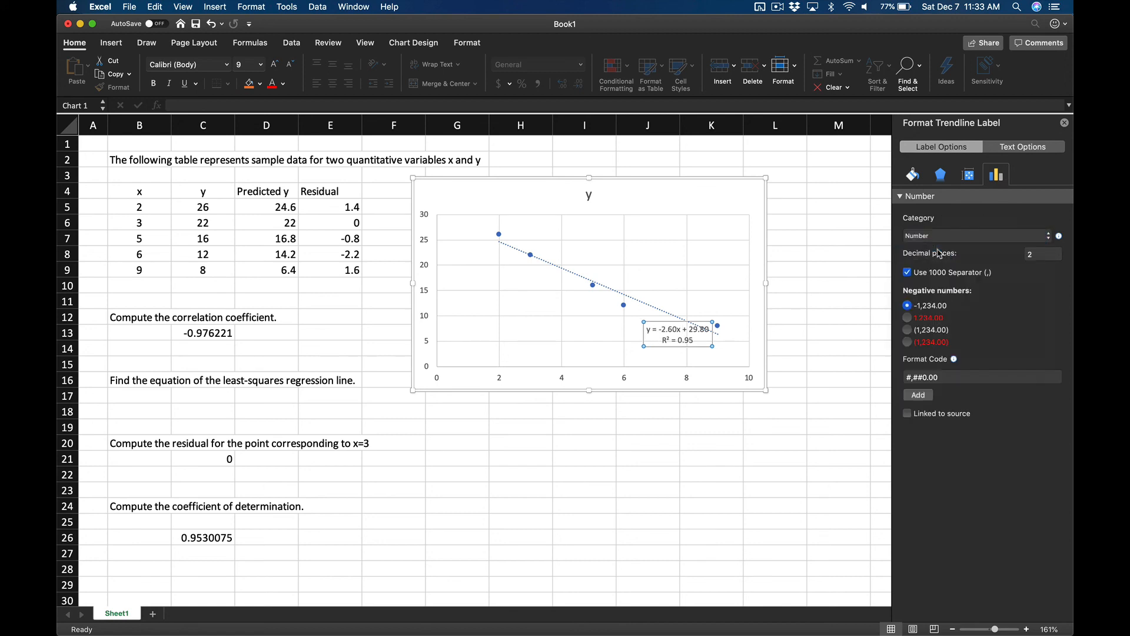
left_click(1046, 254)
key("BackSpace")
type("10")
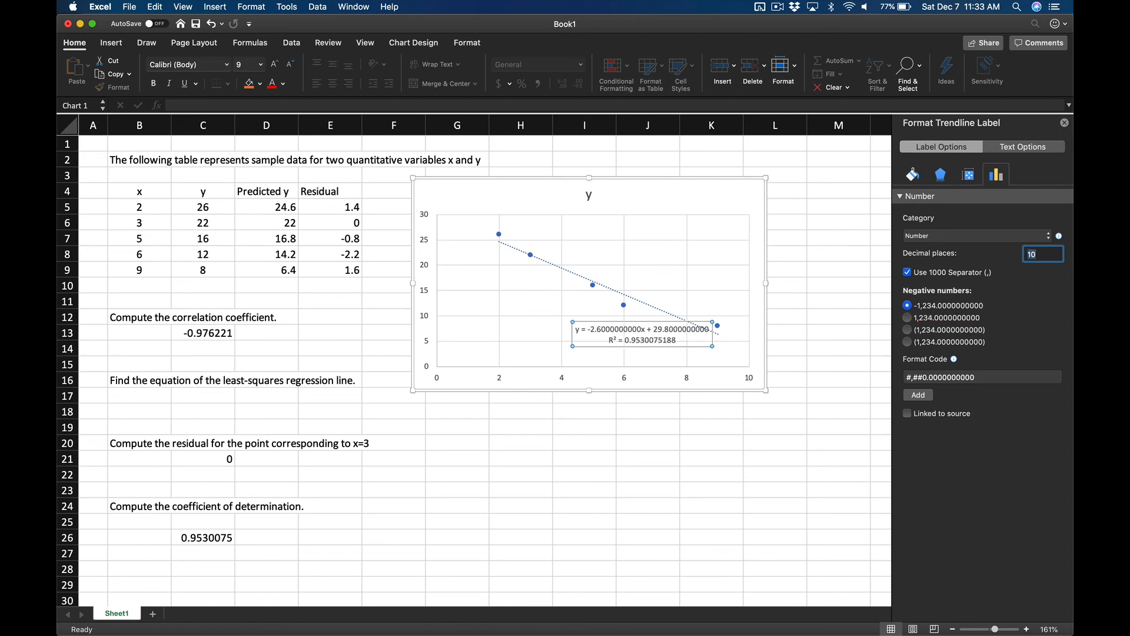